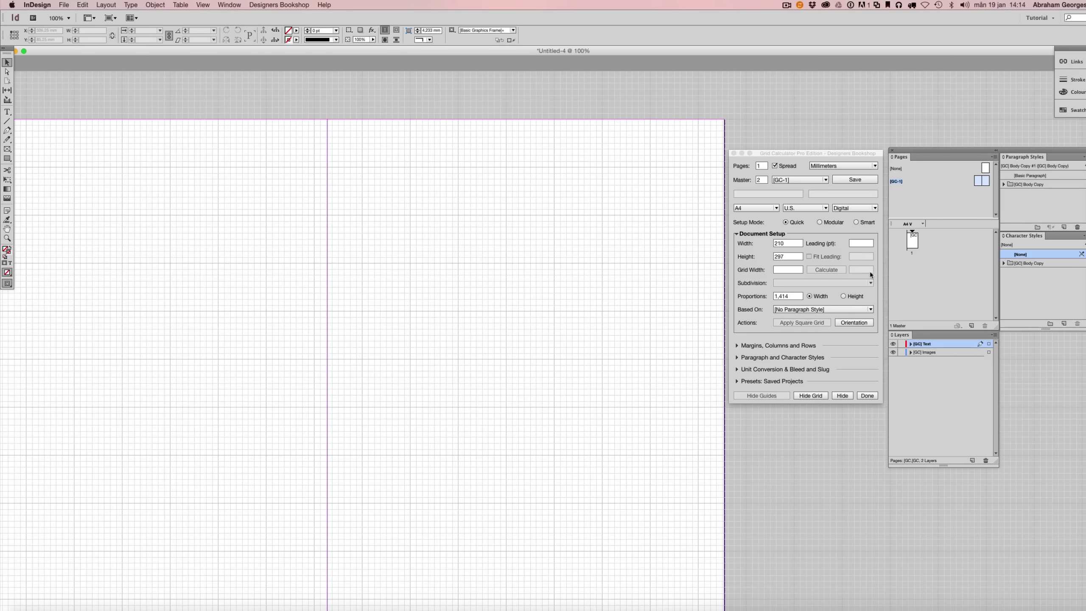
Set Grid Calculator leading to 12 pt, briefly trying 12.5 pt, giving a 12.027 pt fitted grid.
{"action": "left_click", "coordinate": [858, 244]}
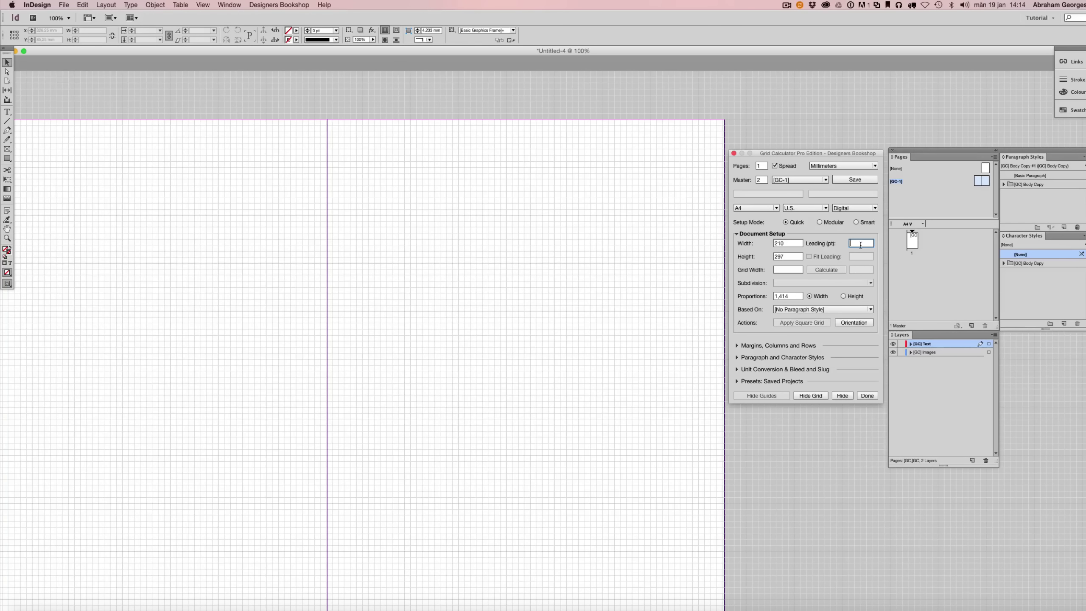
{"action": "key", "text": "Return"}
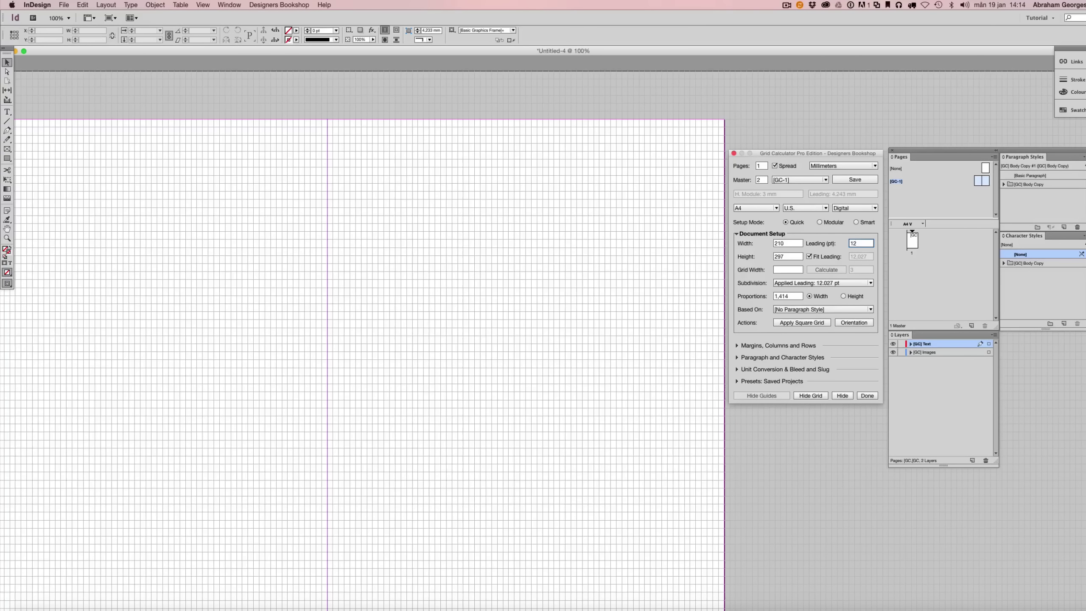
{"action": "key", "text": "Return"}
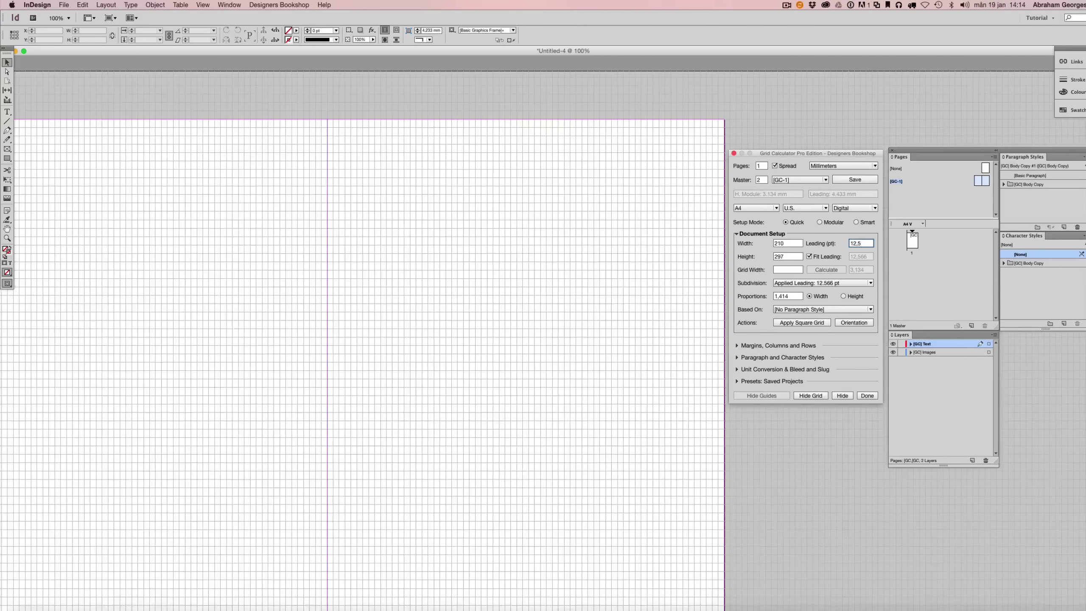
{"action": "key", "text": "Return"}
{"action": "left_click", "coordinate": [581, 242]}
Expand the margin settings and step the top and bottom margins up to 4.
{"action": "scroll", "coordinate": [428, 114], "scroll_direction": "down", "scroll_amount": 3}
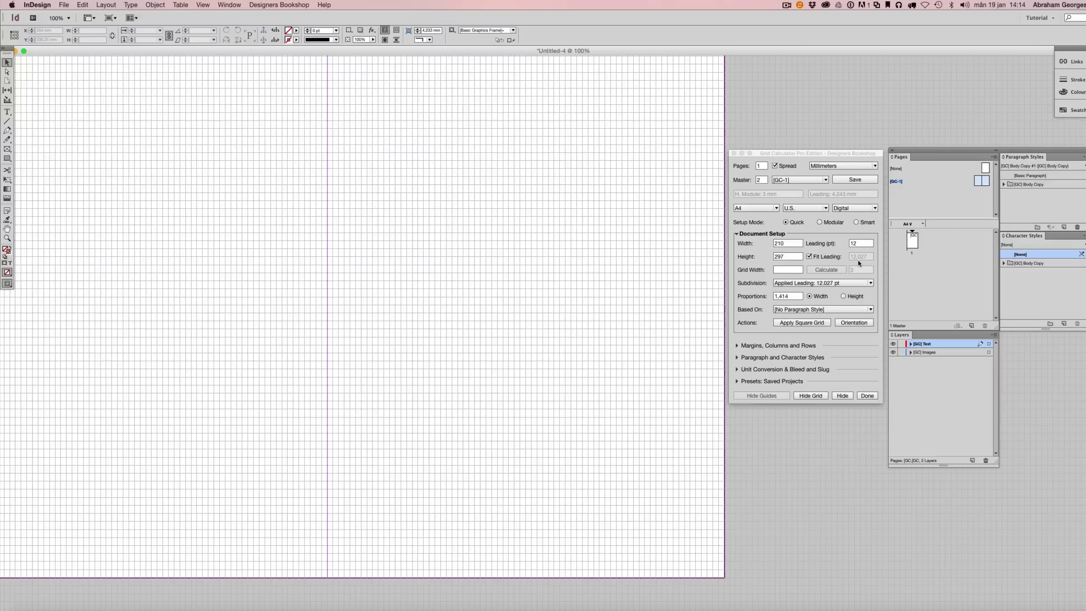
{"action": "left_click", "coordinate": [764, 347]}
{"action": "scroll", "coordinate": [669, 231], "scroll_direction": "up", "scroll_amount": 3}
{"action": "left_click", "coordinate": [740, 268]}
{"action": "scroll", "coordinate": [619, 305], "scroll_direction": "down", "scroll_amount": 3}
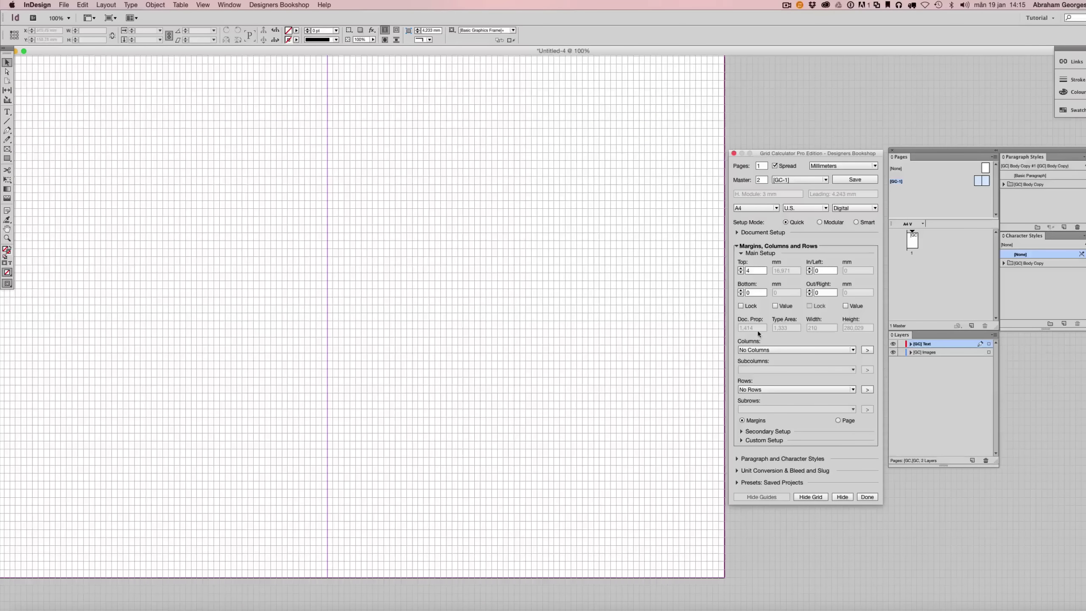
{"action": "left_click", "coordinate": [740, 291]}
{"action": "left_click", "coordinate": [740, 291]}
{"action": "left_click", "coordinate": [740, 291]}
{"action": "left_click", "coordinate": [740, 291]}
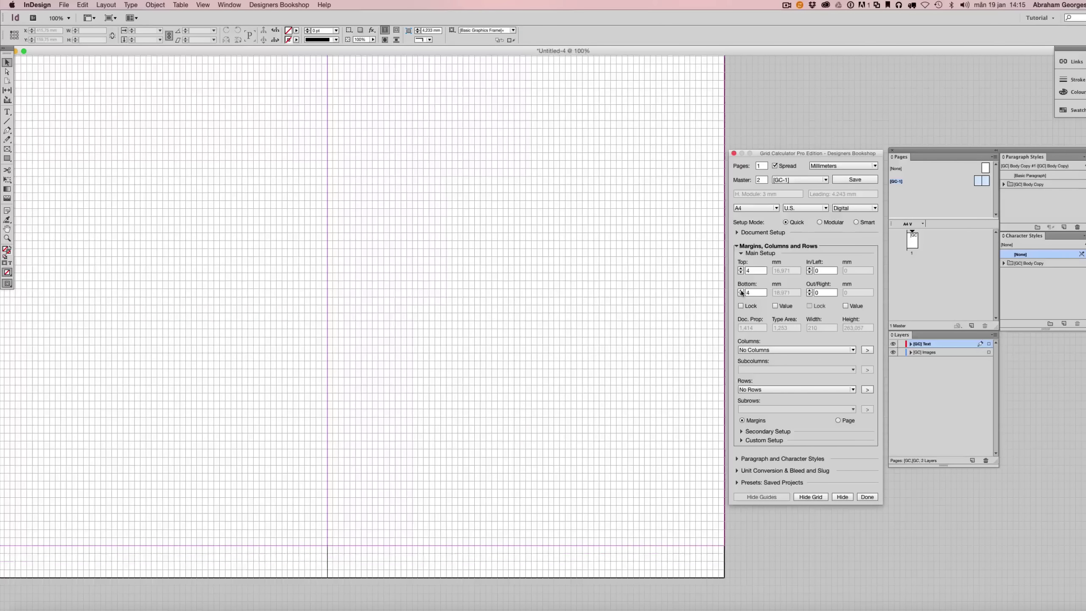
Step the bottom and top margins back down to 0.
{"action": "left_click", "coordinate": [741, 293]}
{"action": "left_click", "coordinate": [741, 293]}
{"action": "left_click", "coordinate": [741, 293]}
{"action": "left_click", "coordinate": [740, 293]}
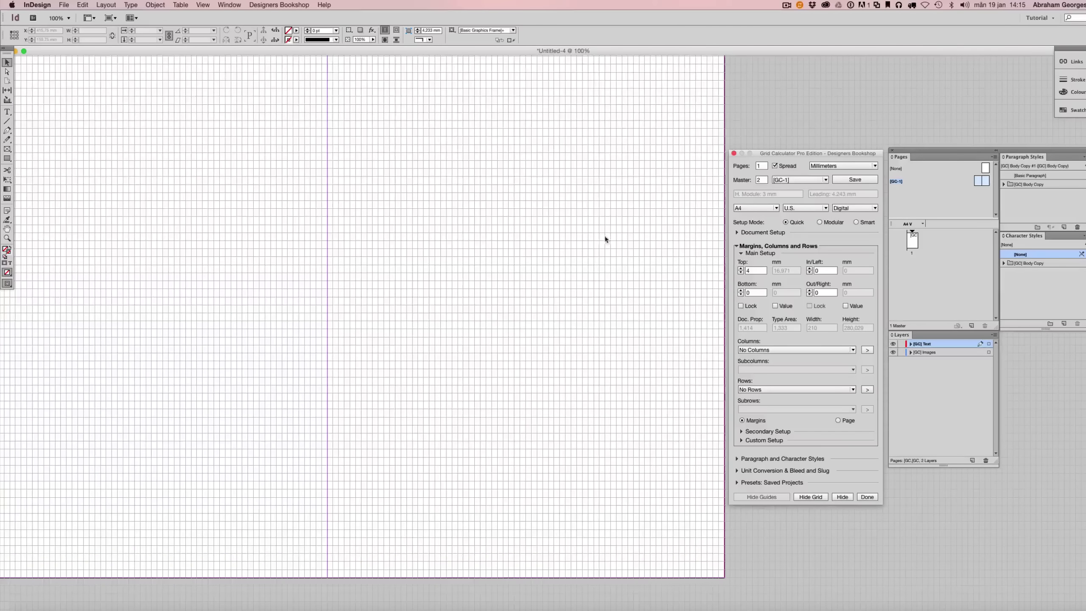
{"action": "scroll", "coordinate": [660, 224], "scroll_direction": "up", "scroll_amount": 3}
{"action": "left_click", "coordinate": [740, 272]}
{"action": "left_click", "coordinate": [740, 272]}
{"action": "left_click", "coordinate": [740, 272]}
{"action": "left_click", "coordinate": [740, 272]}
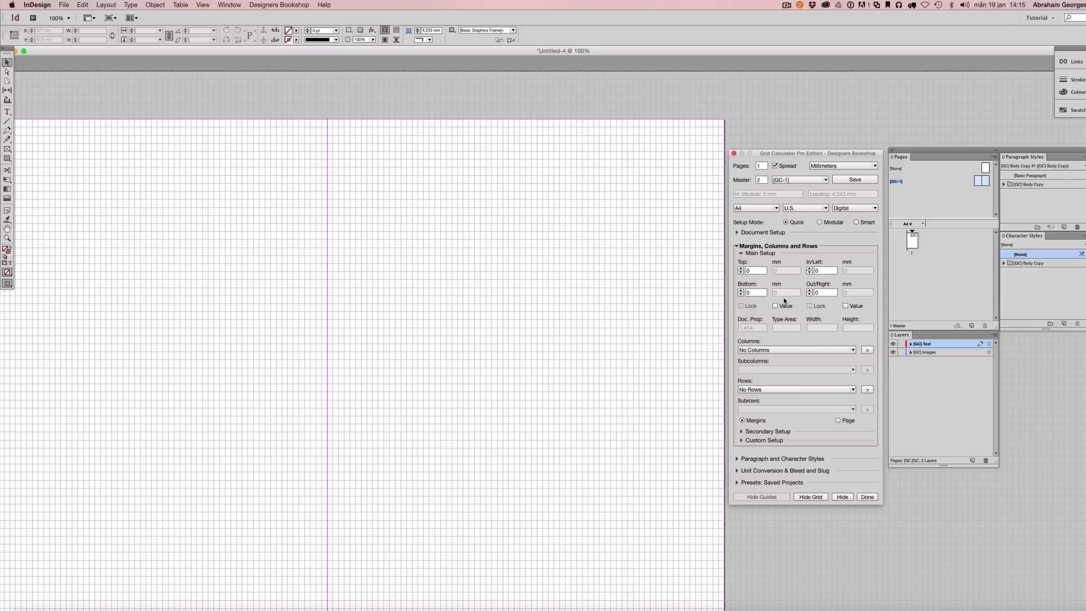
Enable the Value option so margins accept exact millimetre values.
{"action": "left_click", "coordinate": [765, 233]}
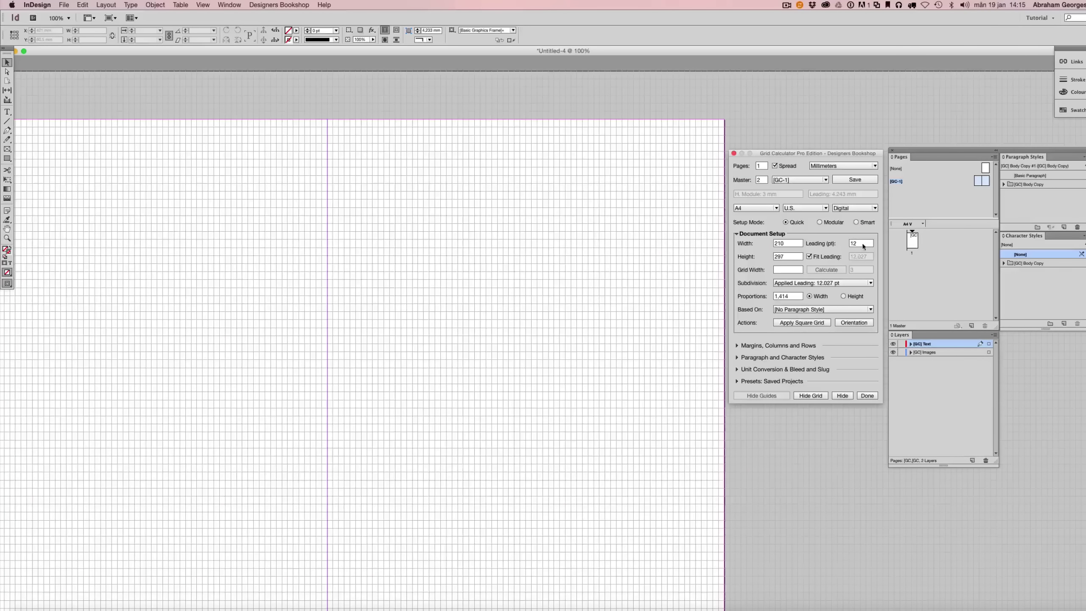
{"action": "left_click", "coordinate": [757, 346]}
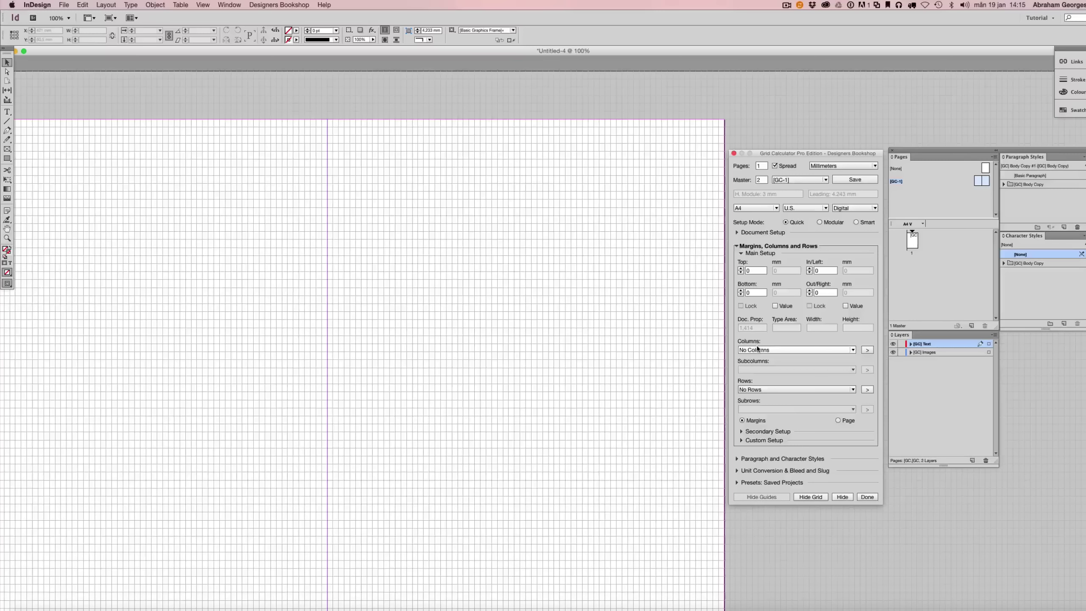
{"action": "left_click", "coordinate": [785, 305]}
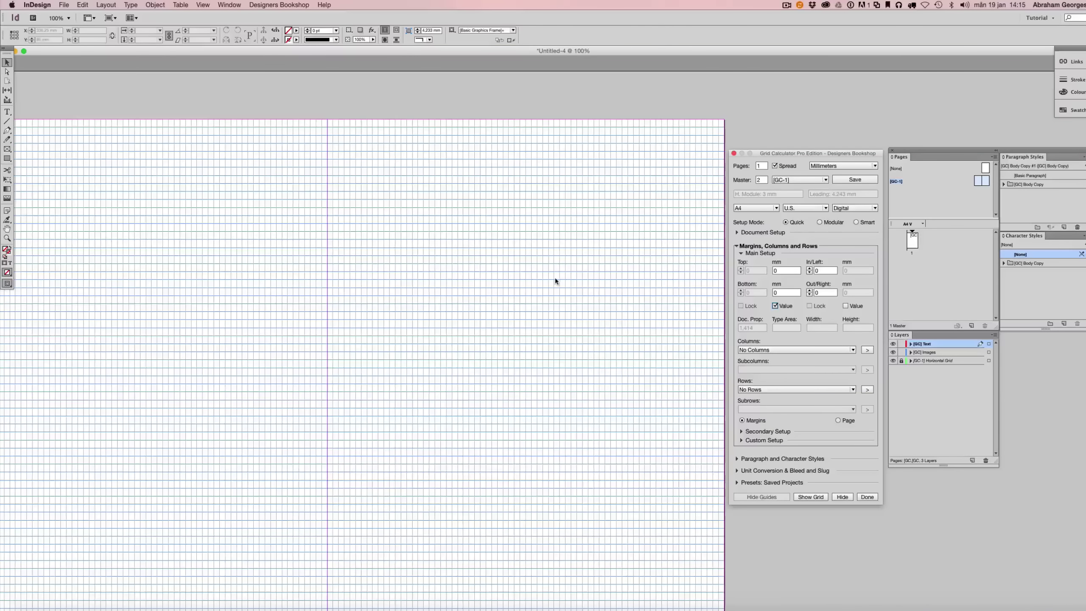
Hide and lock the Horizontal Grid layer in the Layers panel.
{"action": "scroll", "coordinate": [555, 279], "scroll_direction": "down", "scroll_amount": 3}
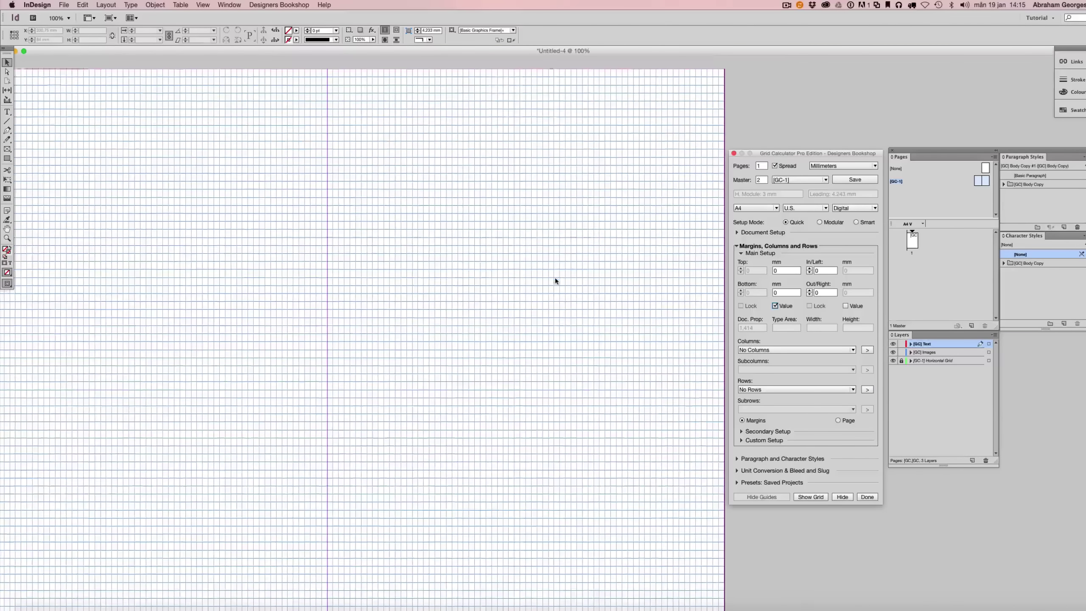
{"action": "scroll", "coordinate": [555, 282], "scroll_direction": "up", "scroll_amount": 3}
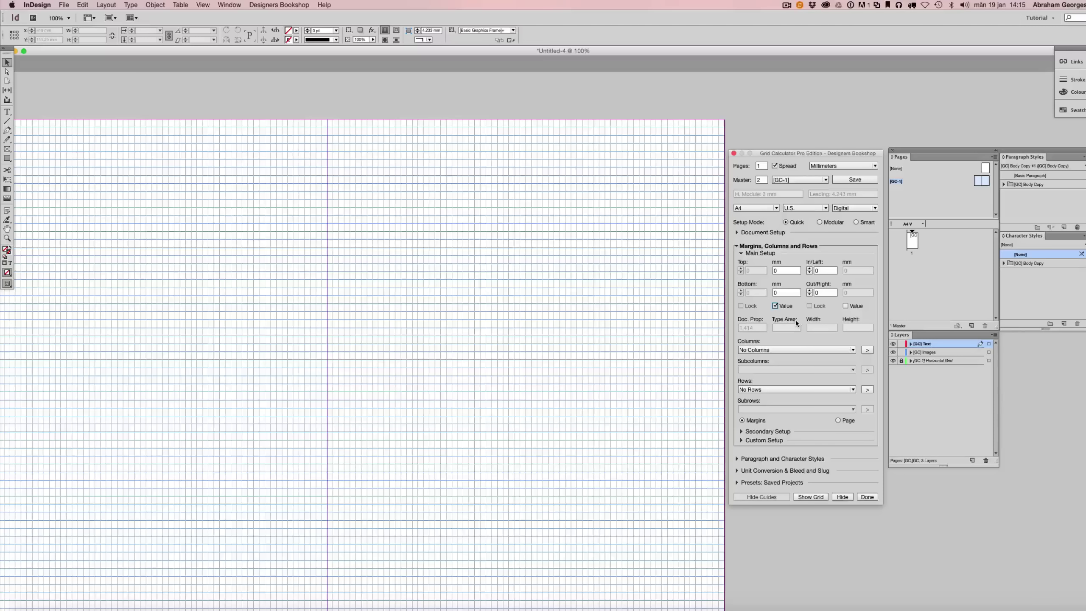
{"action": "left_click", "coordinate": [892, 361]}
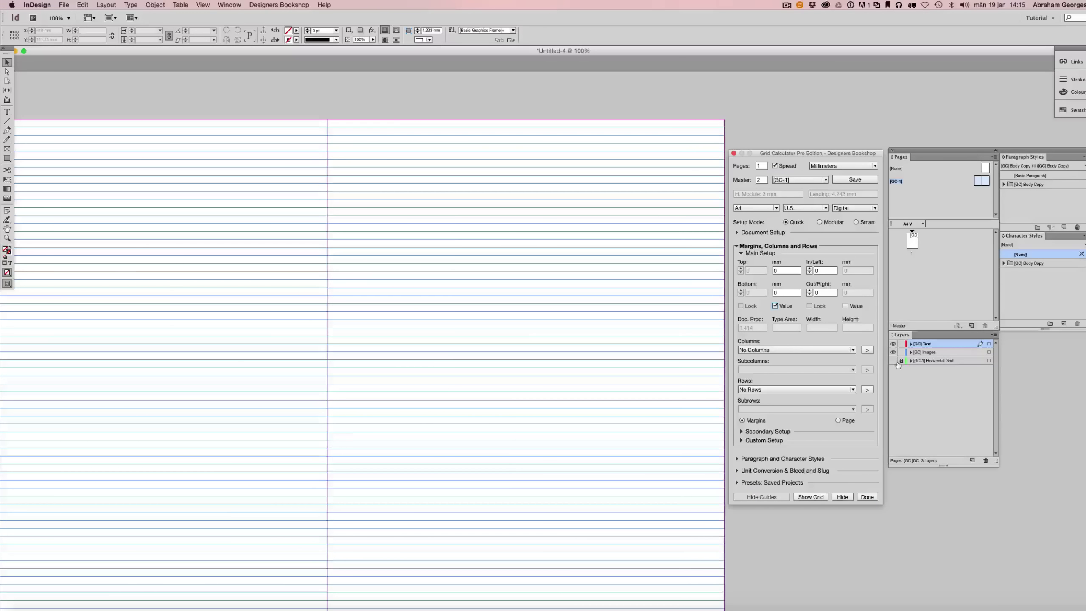
{"action": "left_click", "coordinate": [902, 360]}
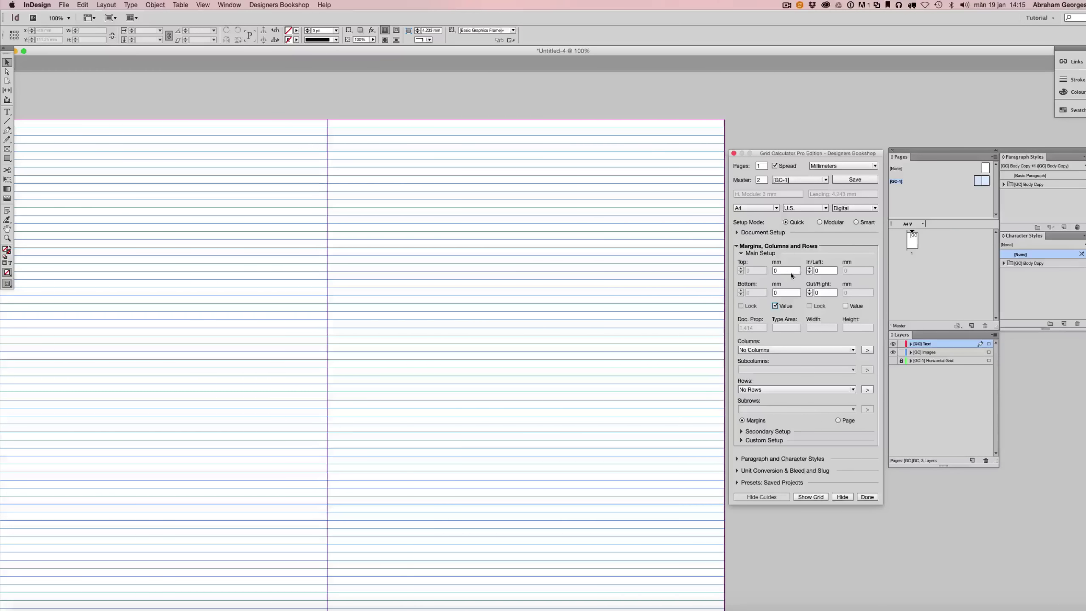
Set the top margin to 15 mm and the bottom margin to 20 mm.
{"action": "left_click", "coordinate": [785, 270]}
{"action": "type", "text": "15"}
{"action": "key", "text": "Tab"}
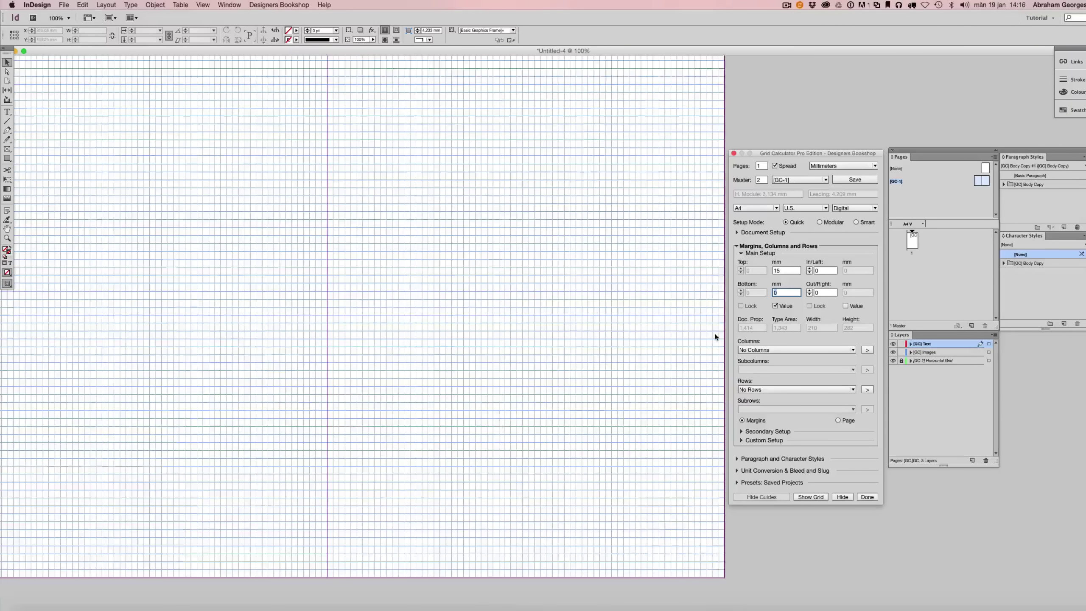
{"action": "type", "text": "20"}
{"action": "key", "text": "Tab"}
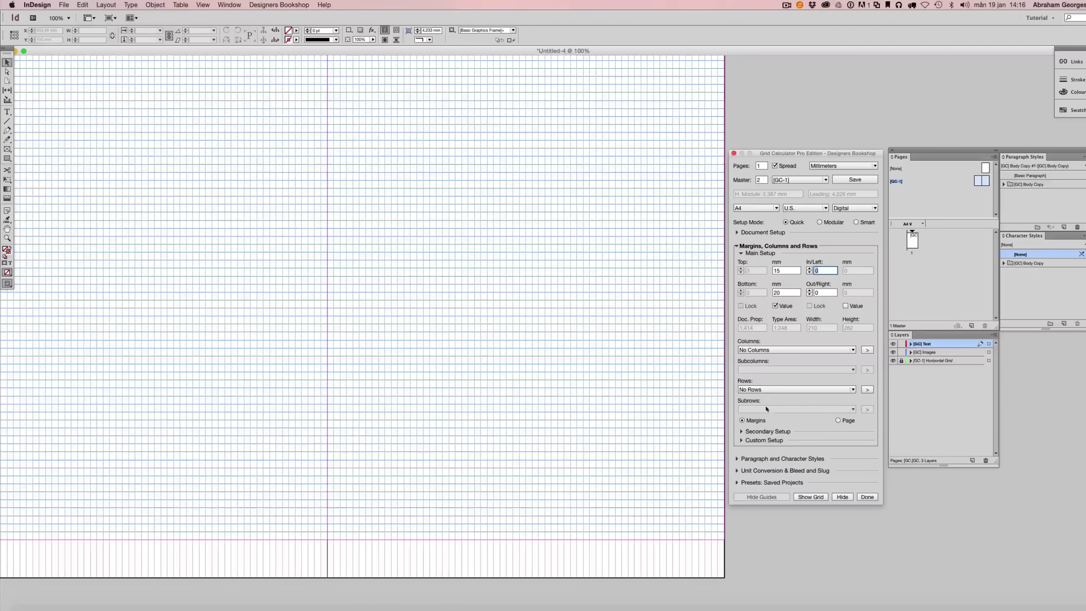
Hide the Horizontal Grid layer again and expand Document Setup, showing 11.873 pt fitted leading.
{"action": "left_click", "coordinate": [892, 360]}
{"action": "scroll", "coordinate": [576, 375], "scroll_direction": "up", "scroll_amount": 3}
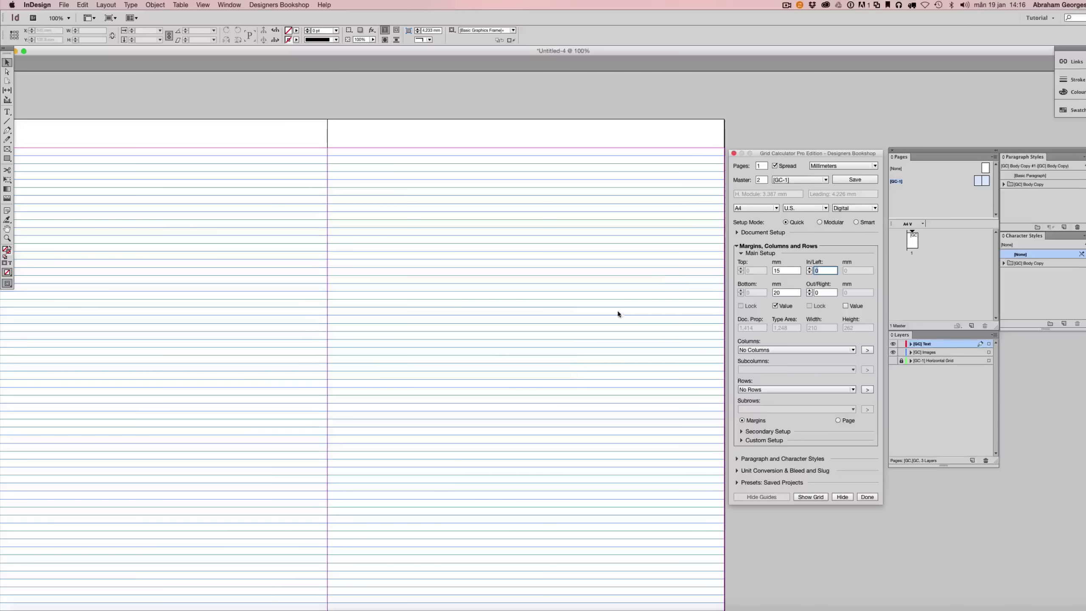
{"action": "left_click", "coordinate": [757, 233]}
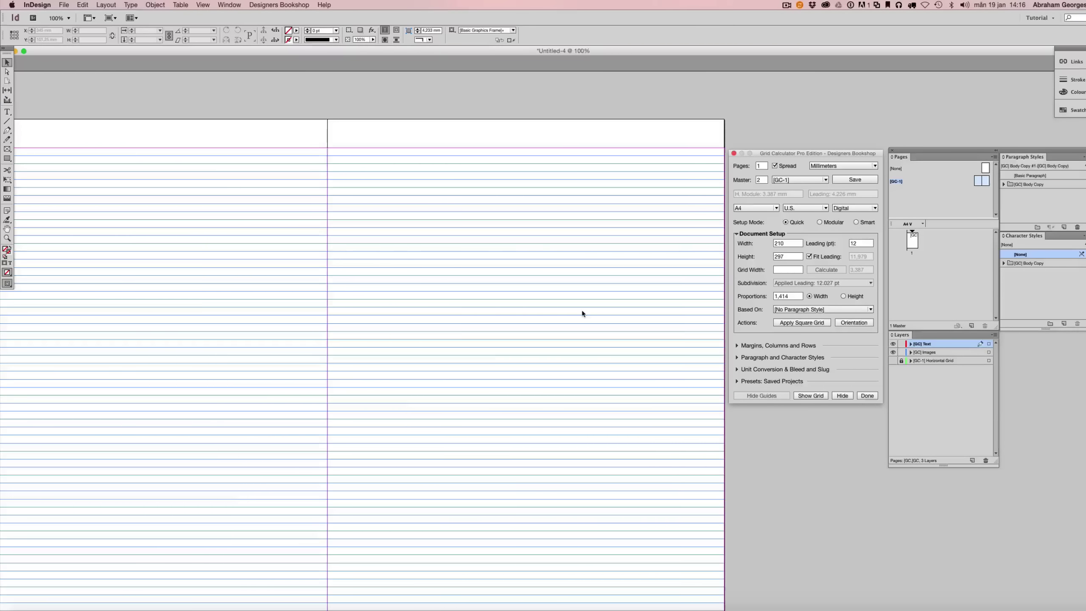
{"action": "scroll", "coordinate": [582, 314], "scroll_direction": "down", "scroll_amount": 10}
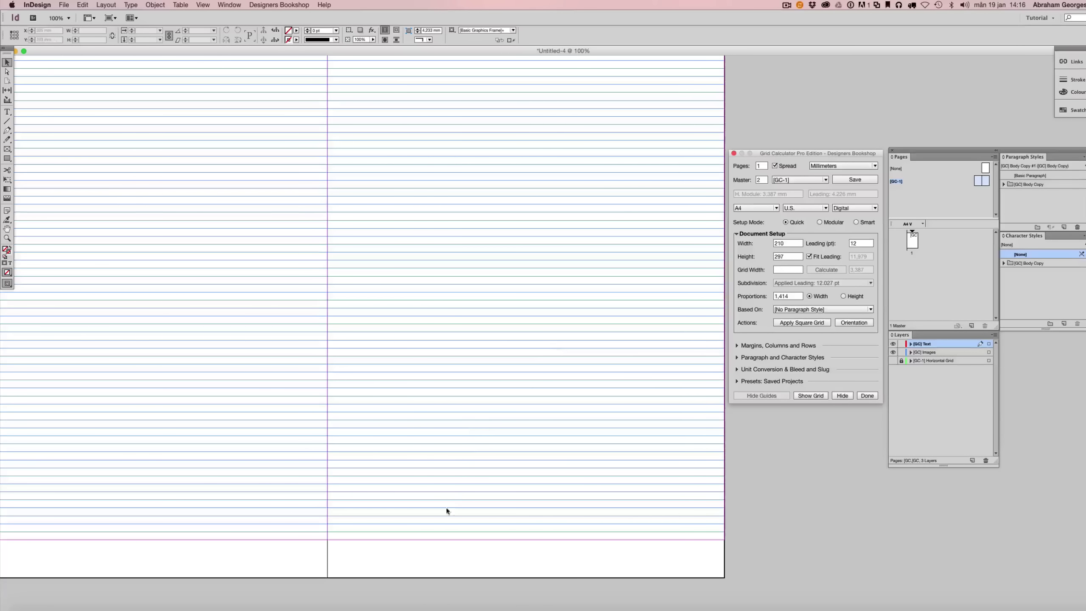
{"action": "left_click_drag", "start_coordinate": [402, 509], "coordinate": [482, 557]}
{"action": "key", "text": "z"}
{"action": "left_click_drag", "start_coordinate": [421, 503], "coordinate": [481, 552]}
{"action": "key", "text": "v"}
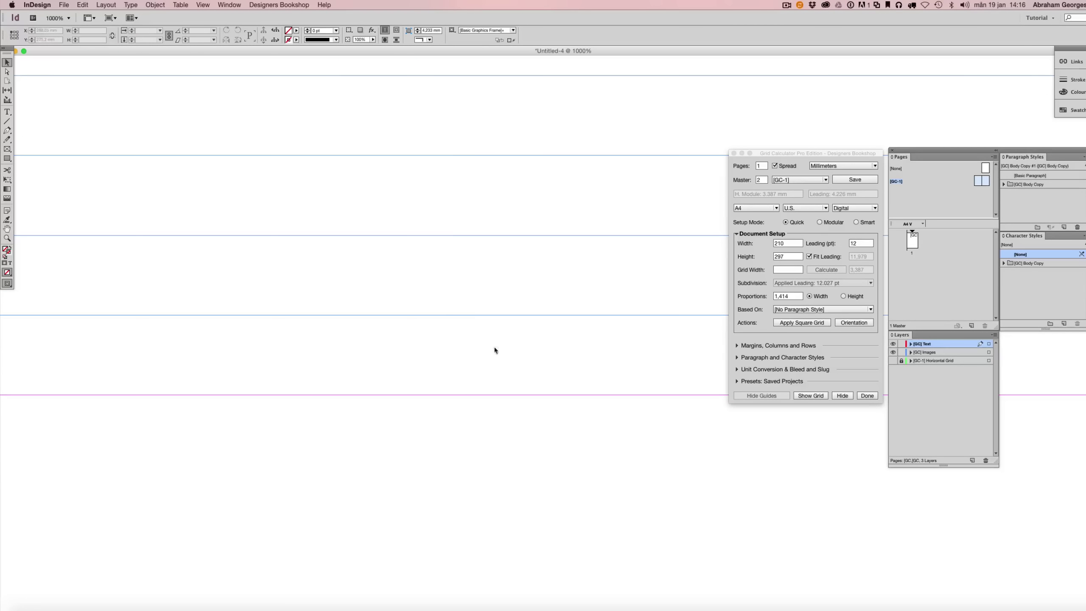
{"action": "key", "text": "super+0"}
{"action": "key", "text": "super+1"}
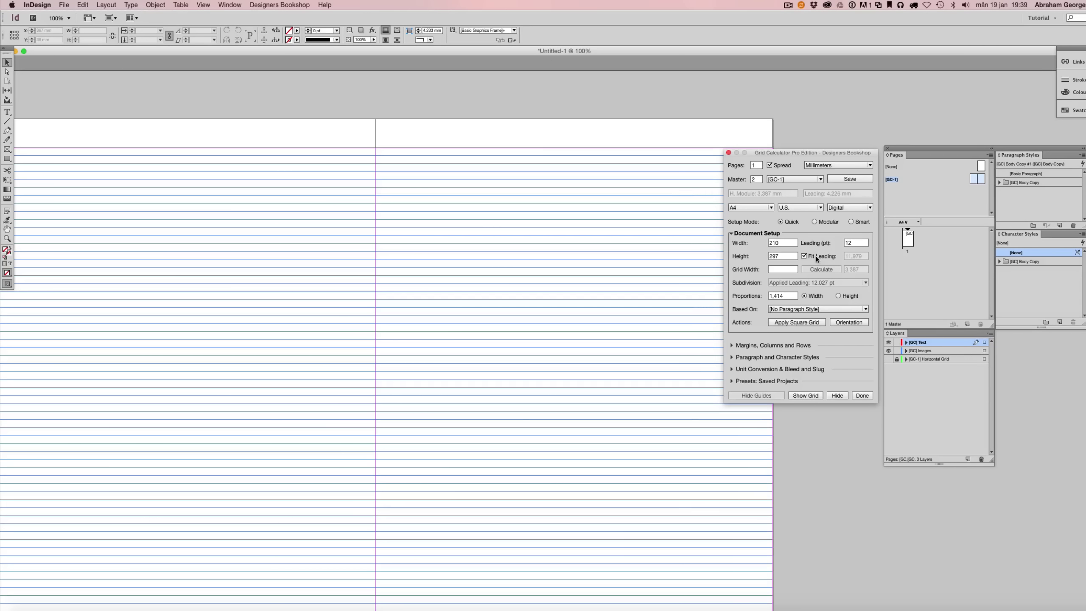
Turn off Fit Leading so the grid uses exactly 12 pt leading.
{"action": "mouse_move", "coordinate": [816, 257]}
{"action": "left_click", "coordinate": [804, 256]}
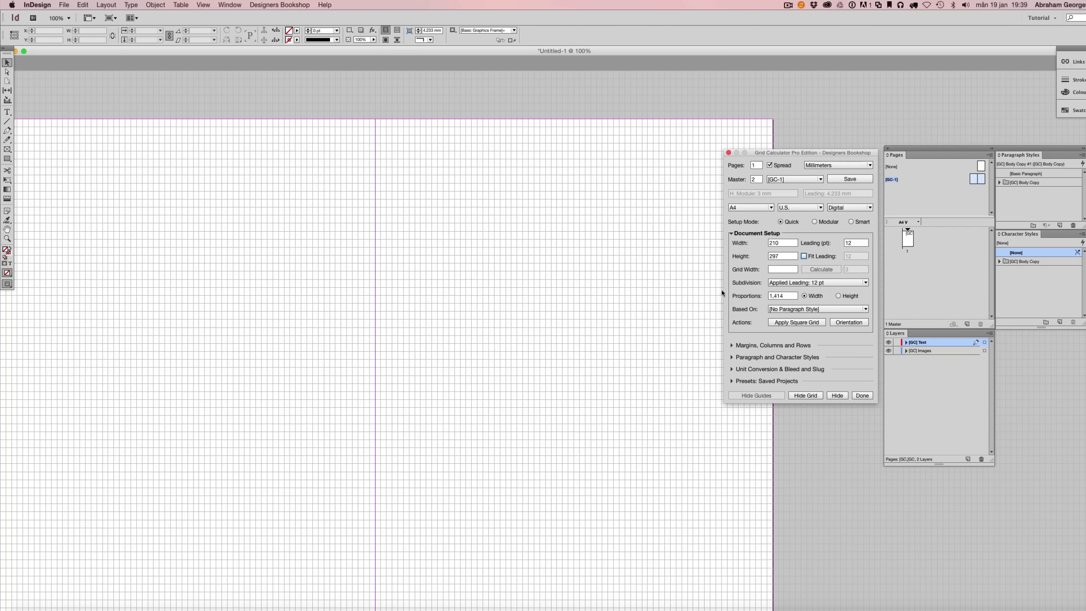
{"action": "scroll", "coordinate": [684, 299], "scroll_direction": "down", "scroll_amount": 10}
{"action": "left_click", "coordinate": [525, 526]}
{"action": "key", "text": "z"}
{"action": "left_click_drag", "start_coordinate": [460, 532], "coordinate": [565, 596]}
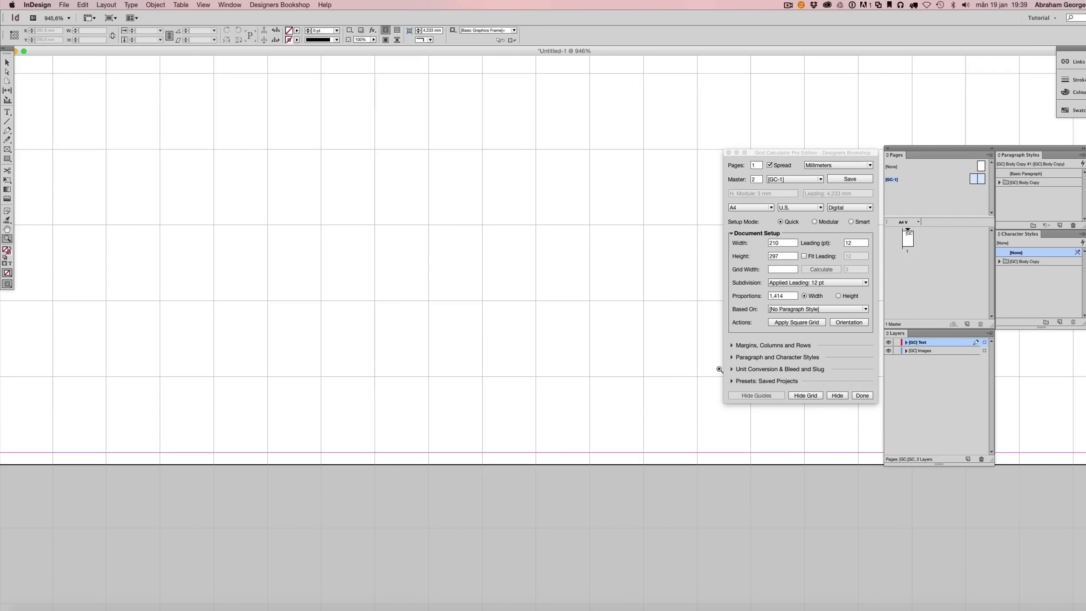
{"action": "left_click", "coordinate": [753, 346]}
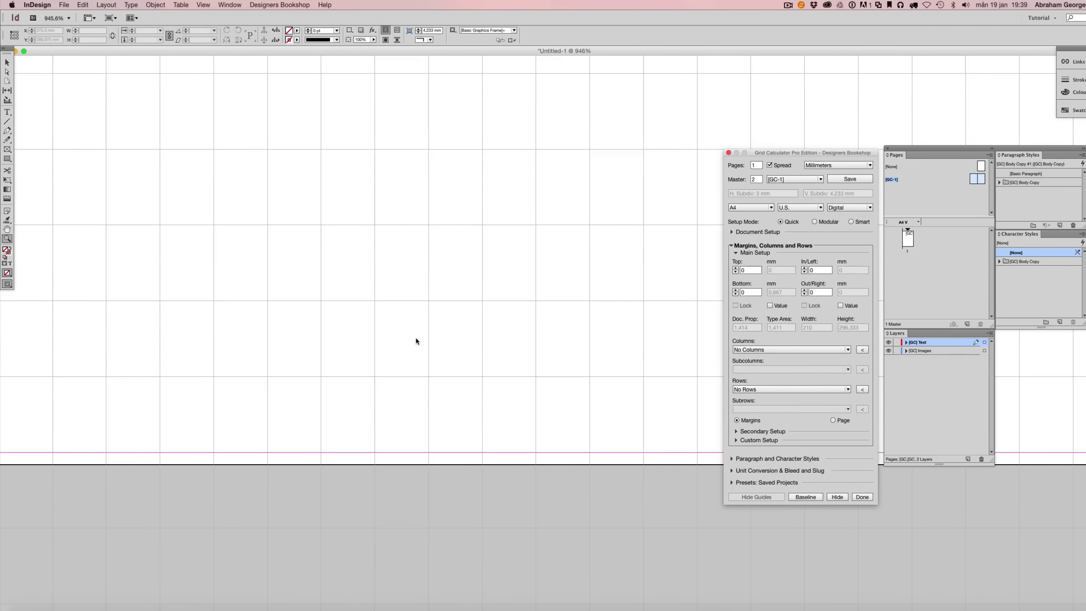
{"action": "key", "text": "super+1"}
{"action": "scroll", "coordinate": [556, 137], "scroll_direction": "up", "scroll_amount": 3}
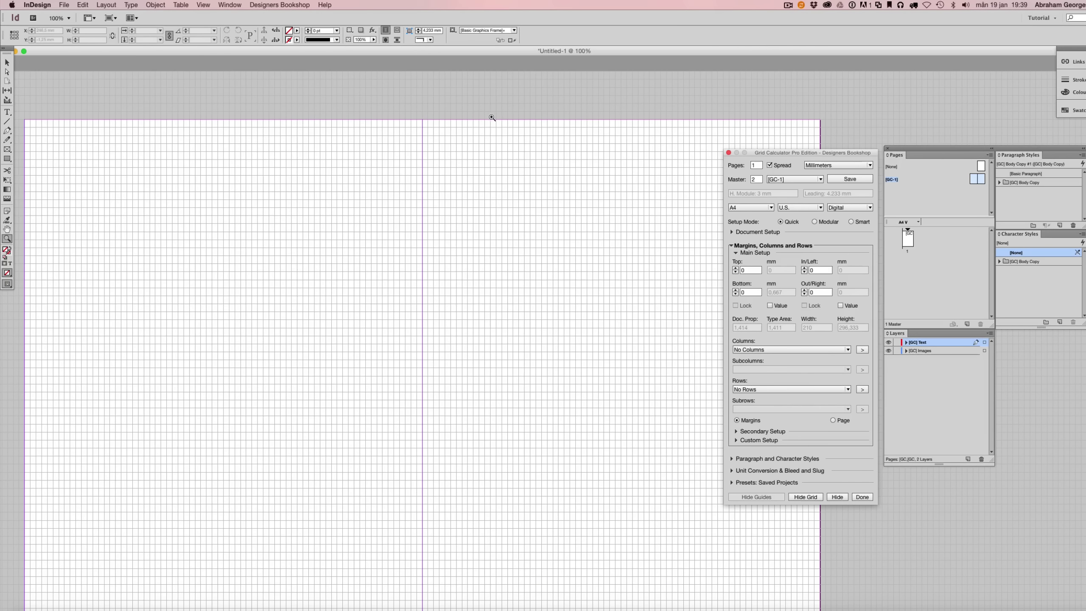
{"action": "scroll", "coordinate": [570, 120], "scroll_direction": "down", "scroll_amount": 3}
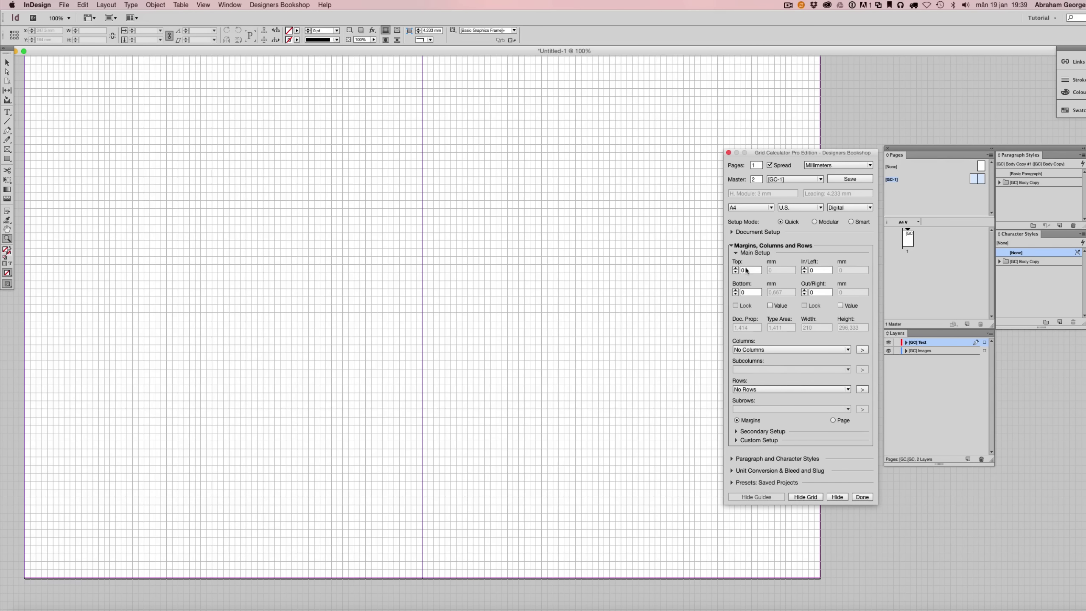
{"action": "left_click", "coordinate": [749, 233]}
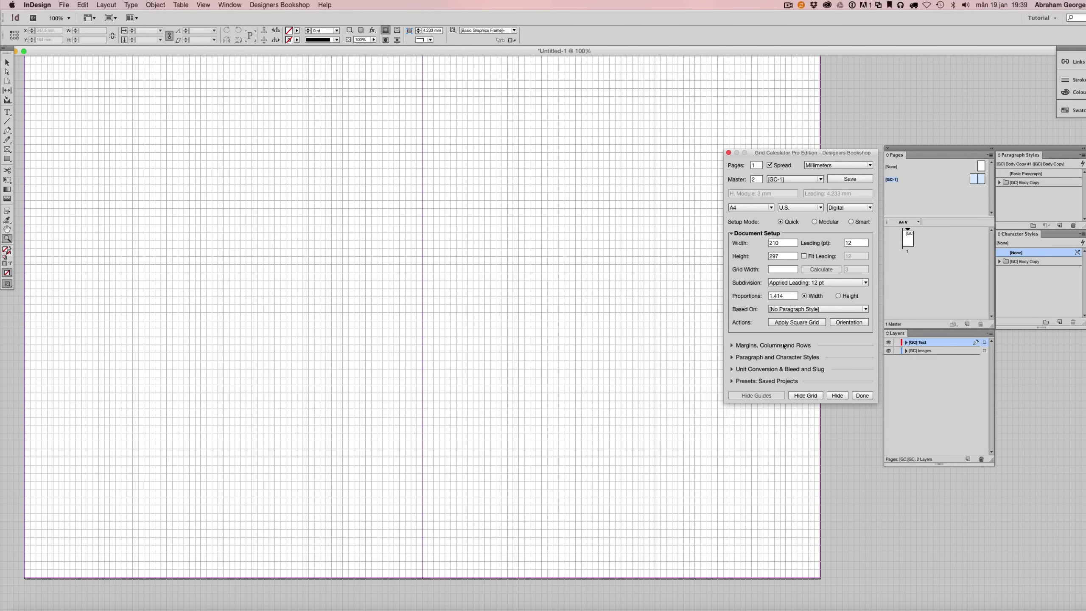